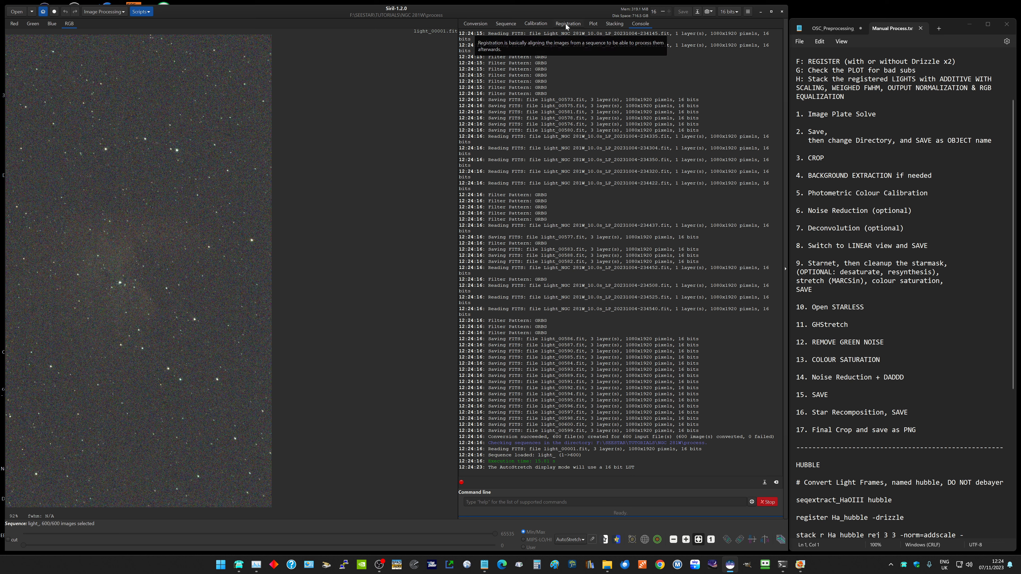
Register all images of the light_ sequence using Global Star Alignment with the default settings.
left_click(504, 23)
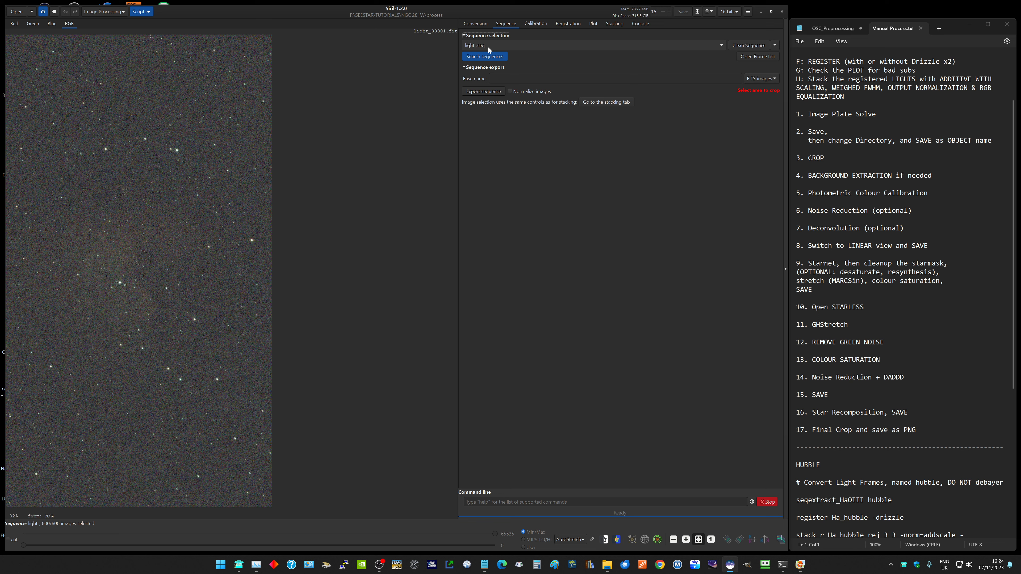
left_click(567, 23)
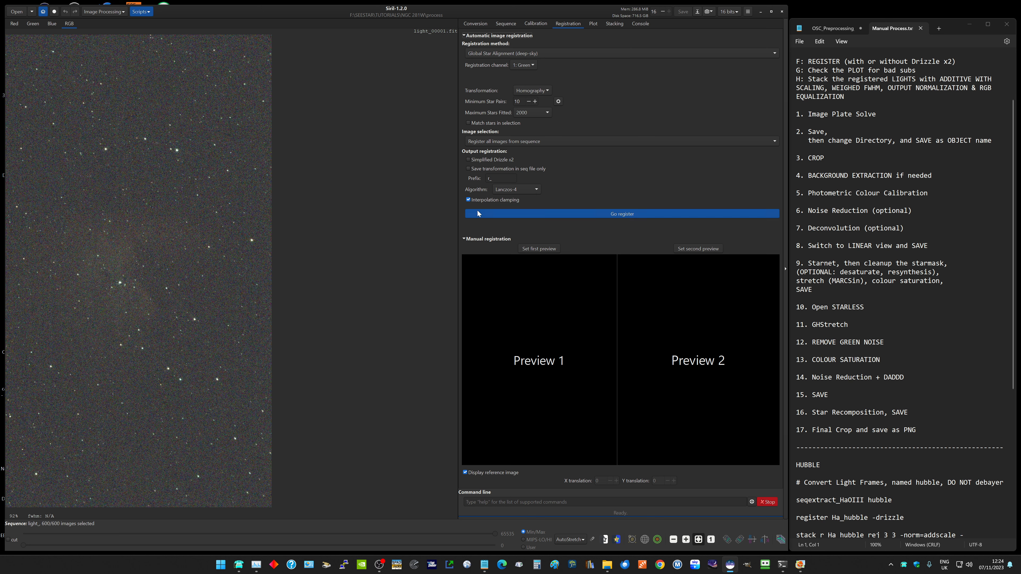
left_click(623, 214)
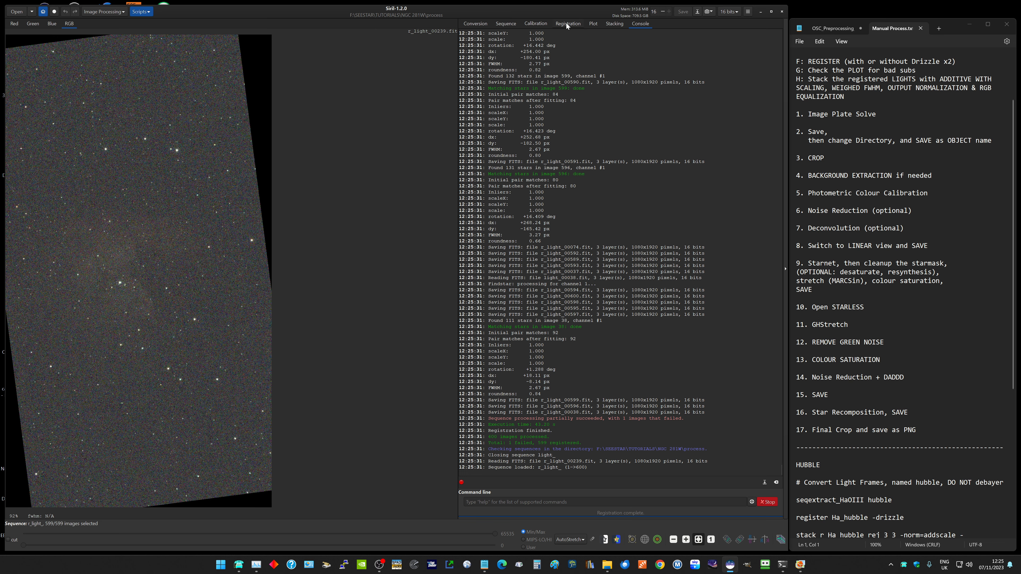
Open the registered sequence's plot and frame list, and sort the frames by FWHM in ascending order.
left_click(594, 24)
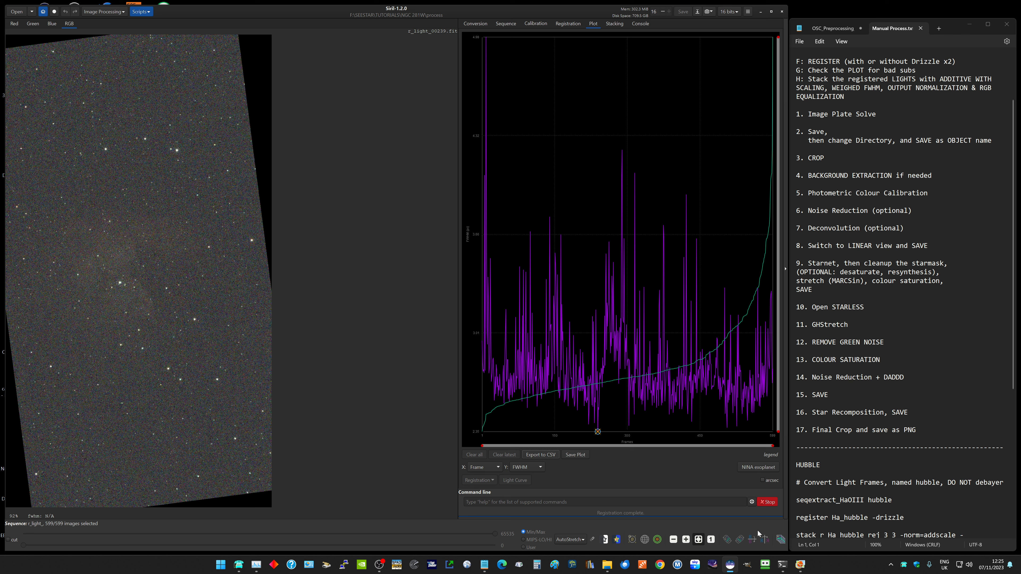
left_click(780, 541)
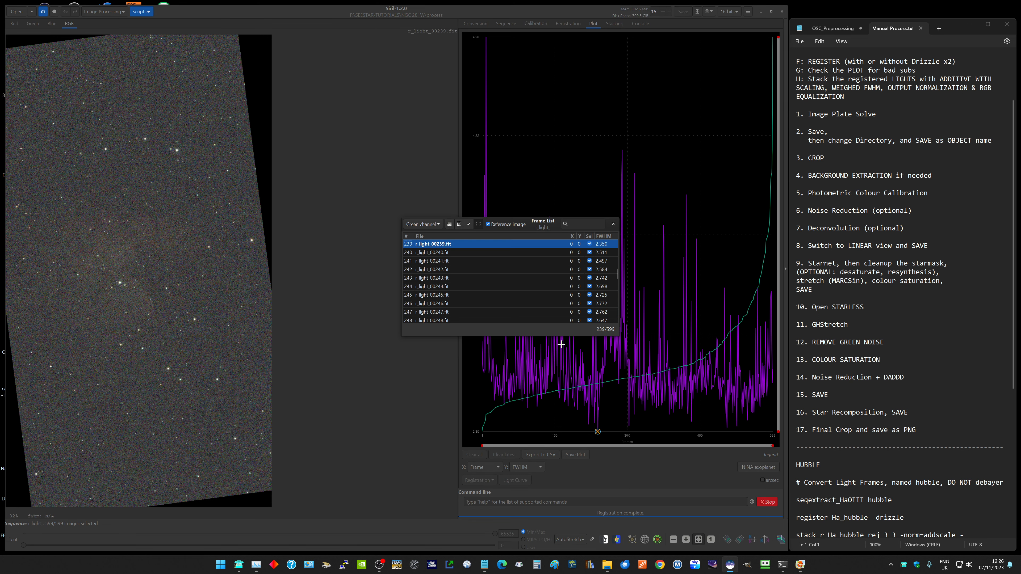
left_click_drag(508, 217, 382, 42)
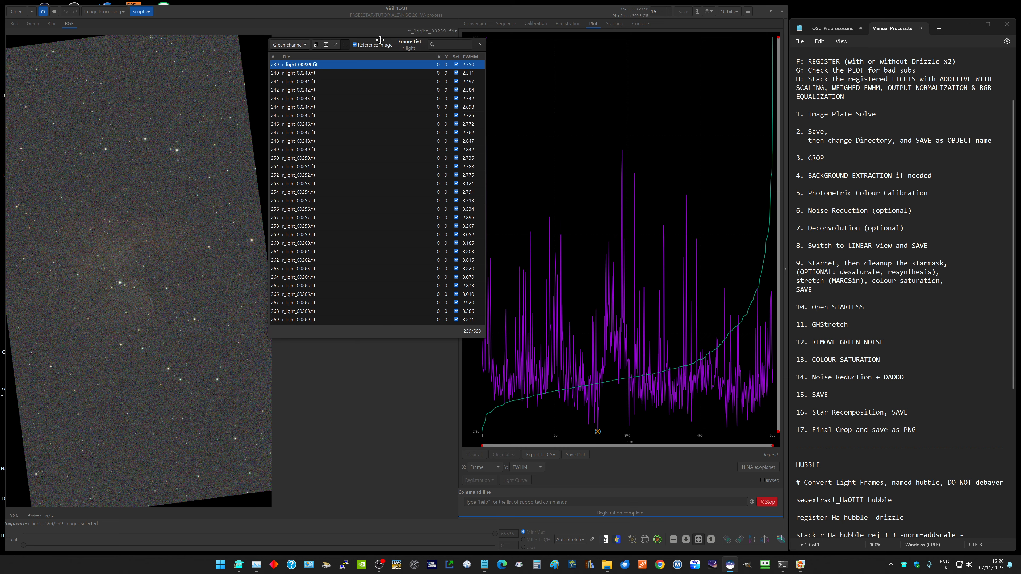
left_click(469, 57)
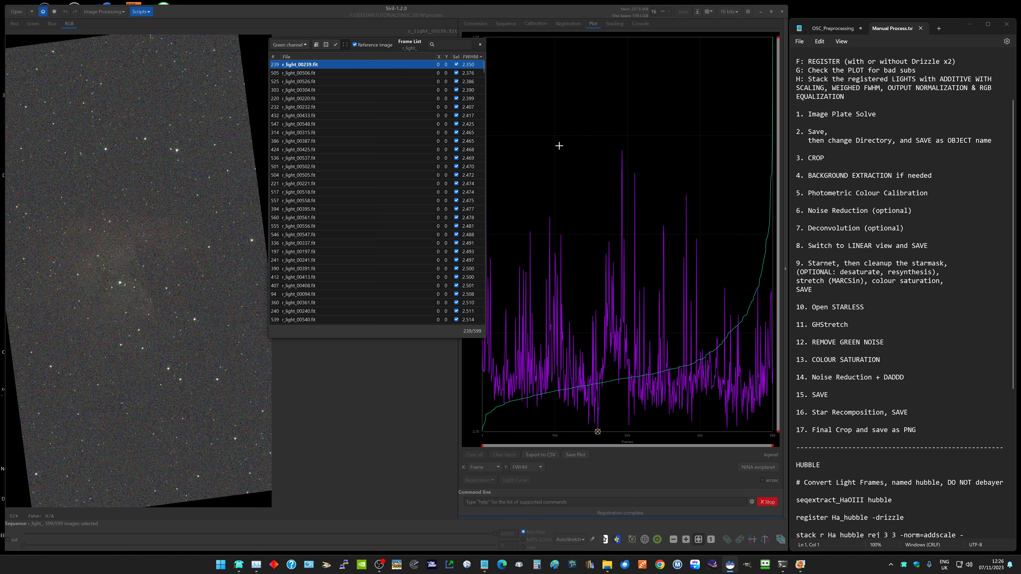
Examine the frames with the lowest FWHM one by one, starting from r_light_00239.fit.
key("Down")
key("Down")
key("Down")
key("Down")
key("Down")
key("Down")
key("Down")
key("Down")
key("Down")
key("Down")
key("Down")
key("Down")
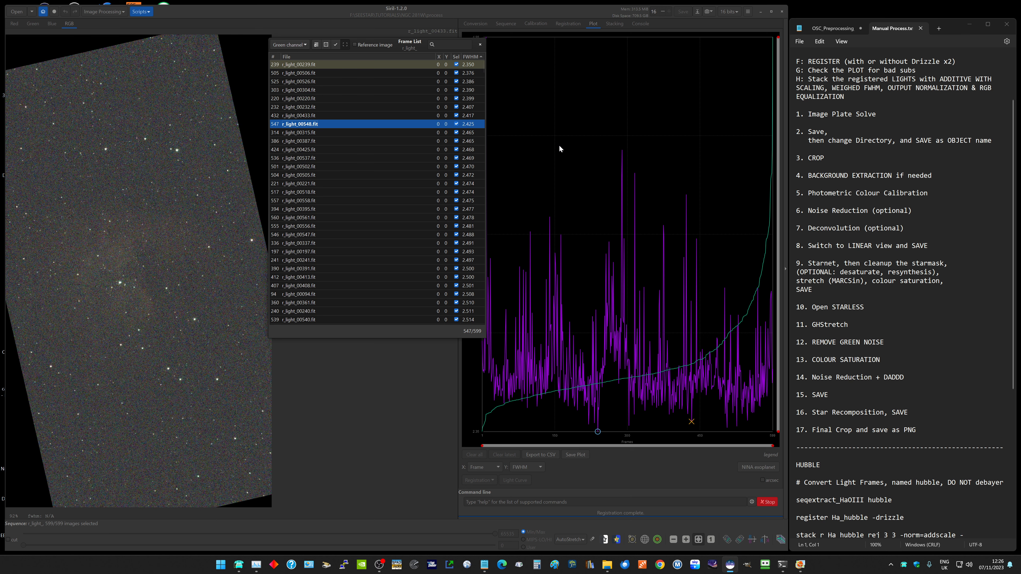
key("Down")
key("Down")
key("Down")
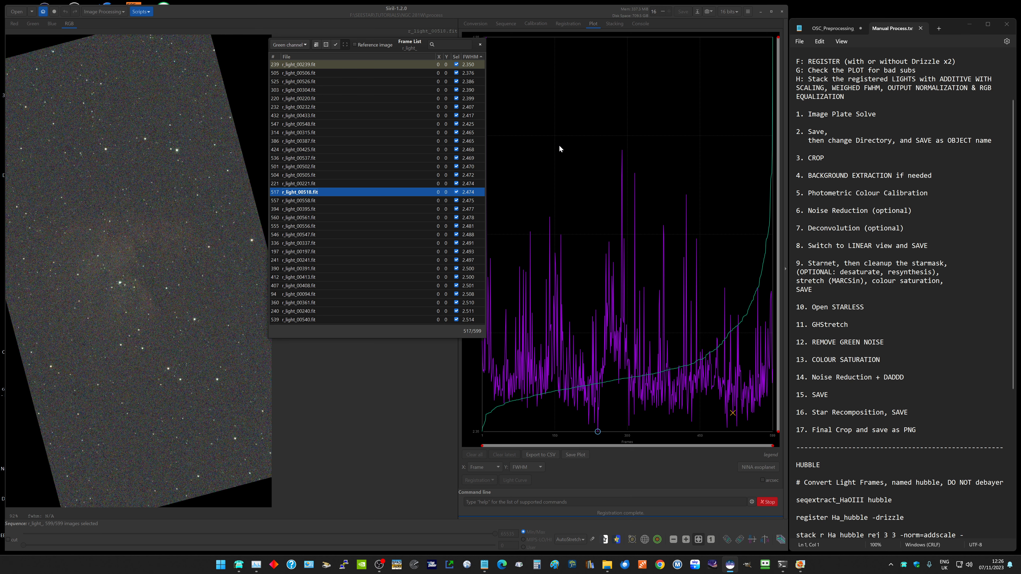
Examine the frames with the highest FWHM for distorted stars and decide where the rejection should start.
key("Up")
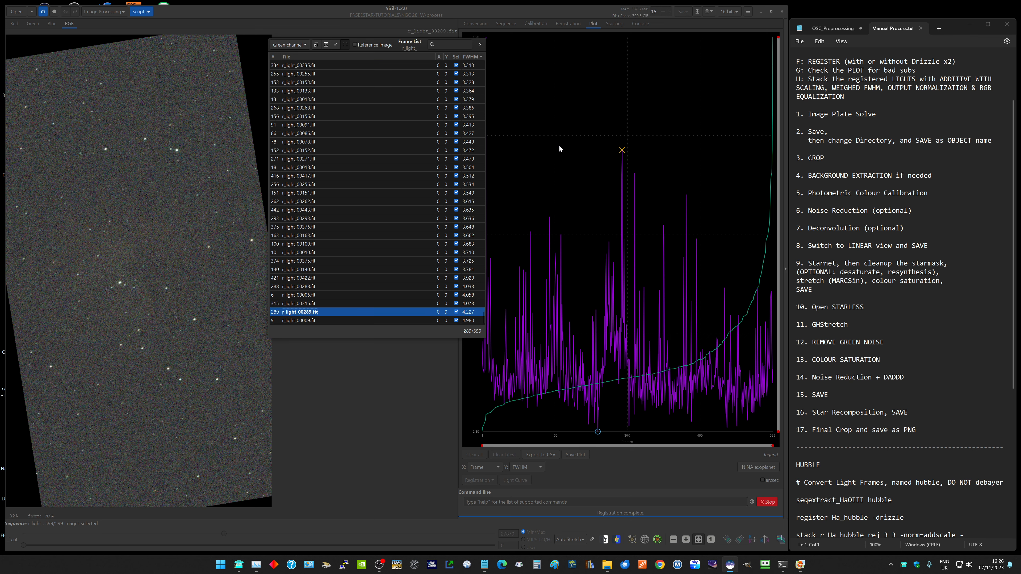
key("Down")
key("Up")
key("Up")
key("Up")
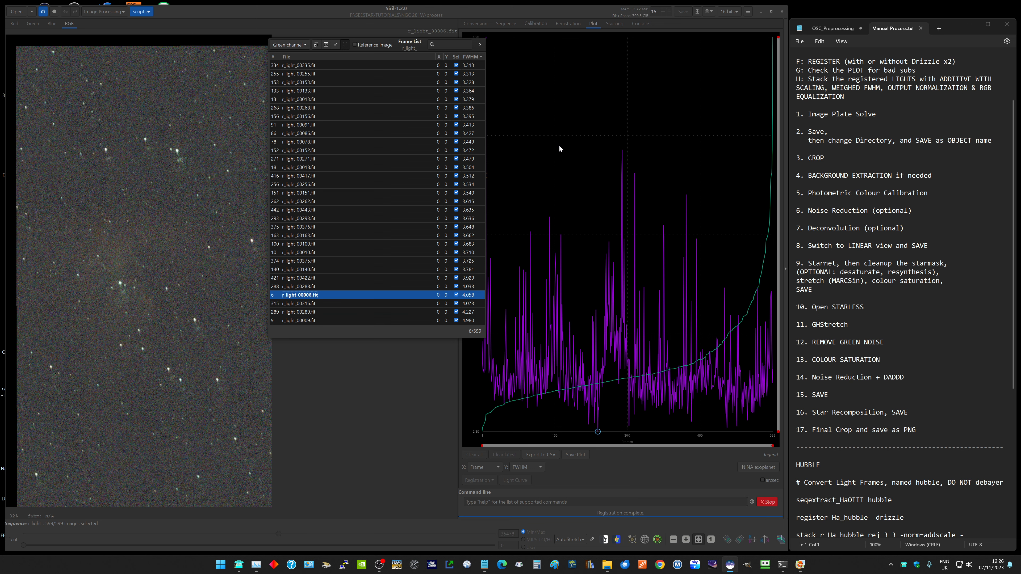
key("Up")
key("Up")
key("Up")
key("Up")
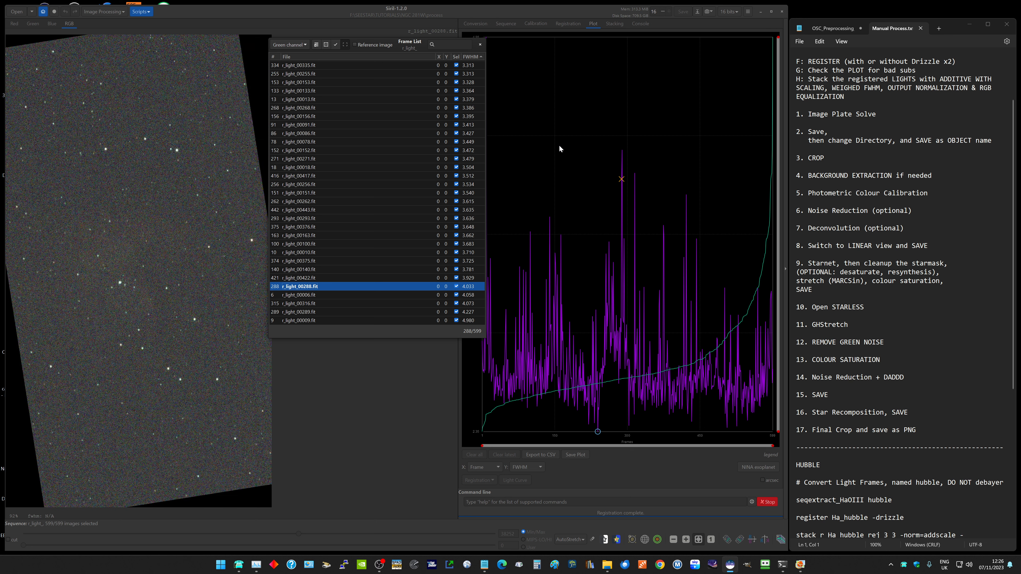
key("Up")
key("Up")
key("Up")
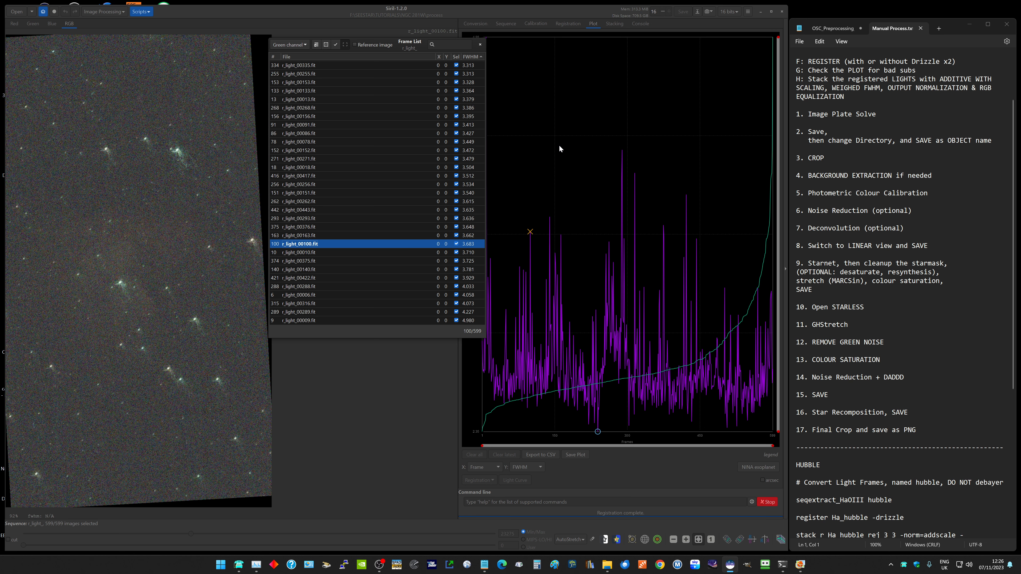
key("Down")
key("Up")
key("Up")
key("Up")
key("Up")
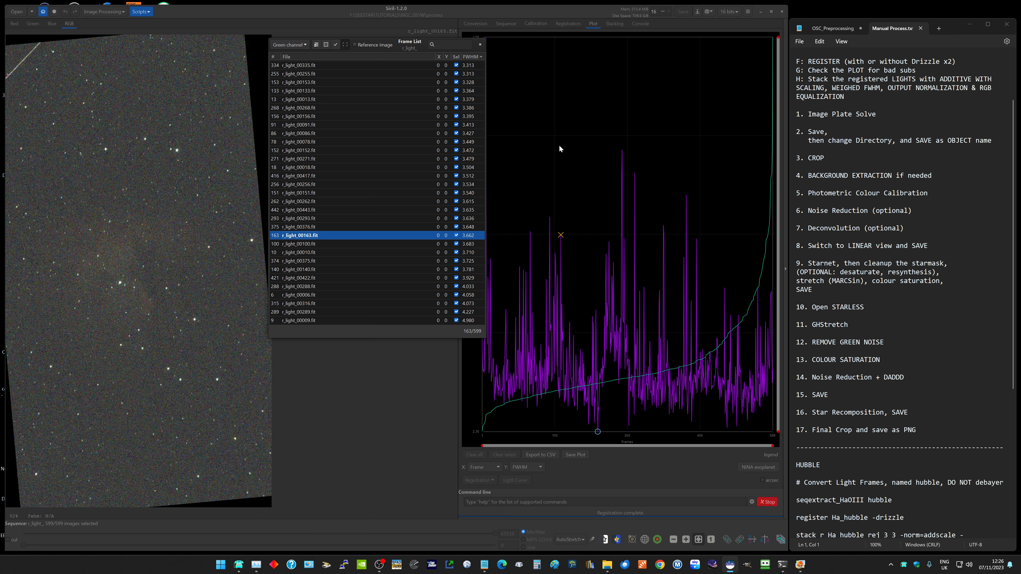
key("Up")
key("Down")
key("Down")
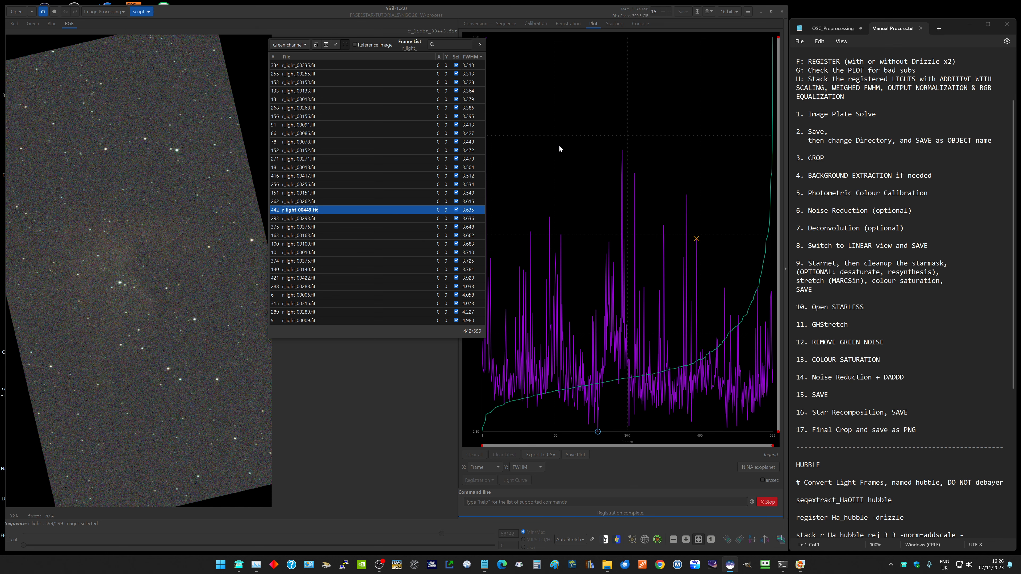
key("Down")
key("Down")
key("Down")
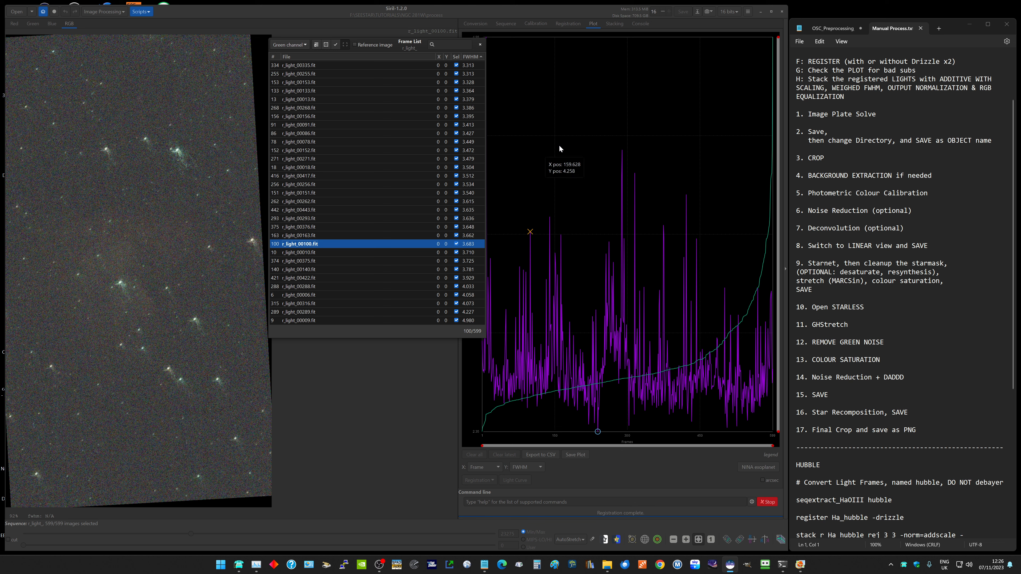
Exclude frames r_light_00100, r_light_00010, r_light_00375, r_light_00140 and r_light_00422 from the sequence.
key("space")
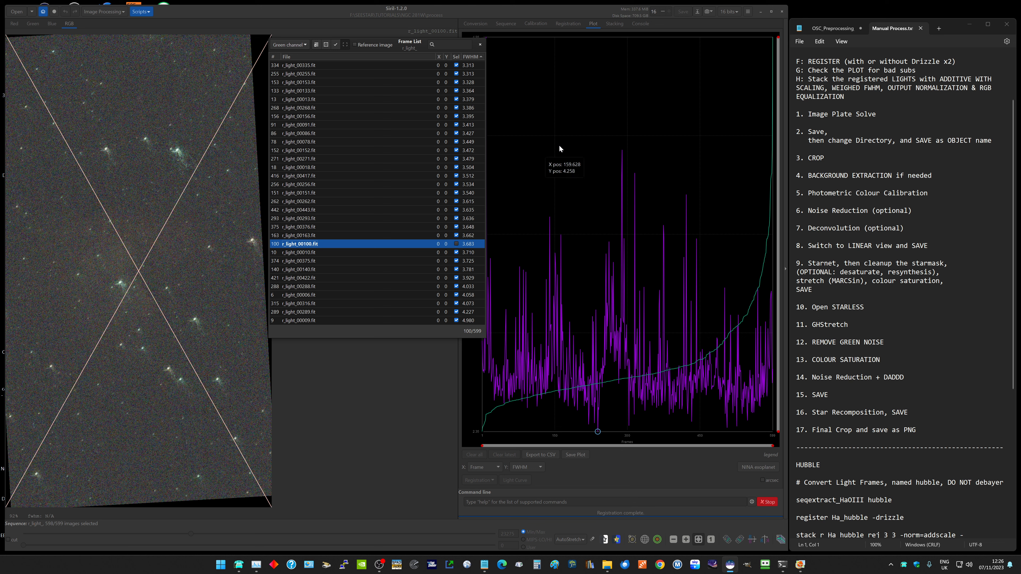
key("Down")
key("space")
key("Down")
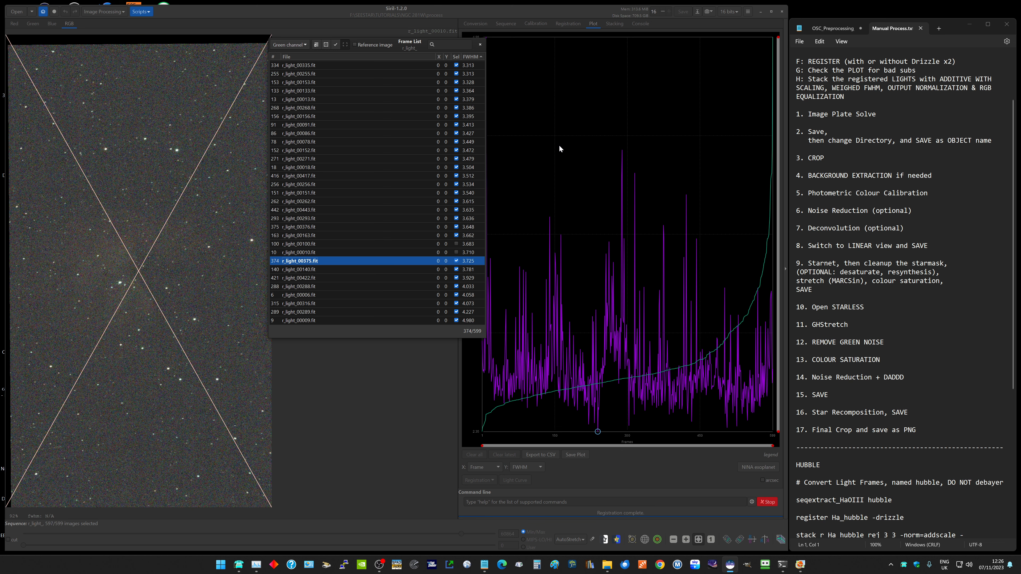
key("space")
key("Down")
key("space")
key("Down")
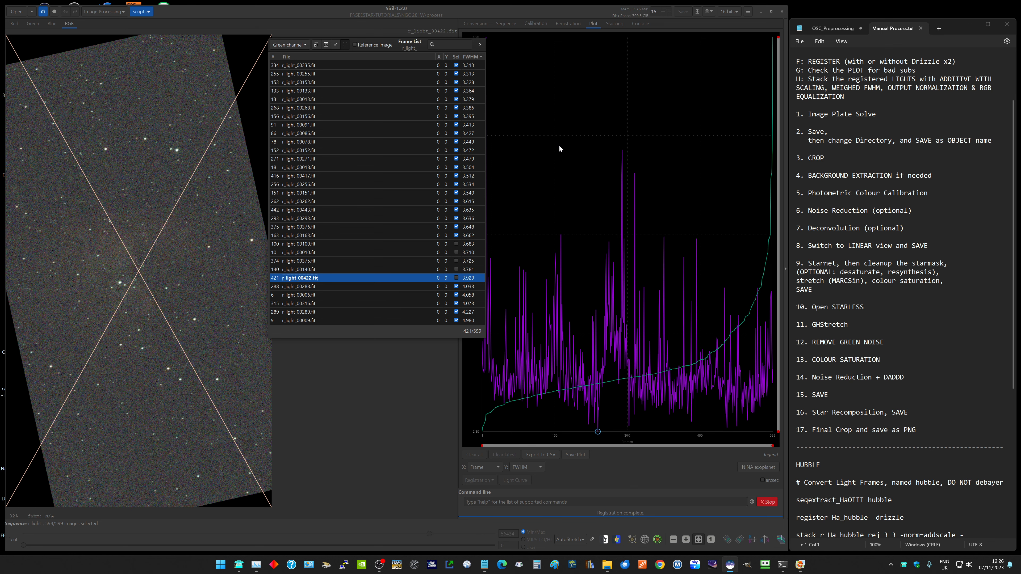
key("space")
Exclude frames r_light_00288, r_light_00006, r_light_00316, r_light_00289 and r_light_00009 from the sequence.
key("Down")
key("space")
key("Down")
key("space")
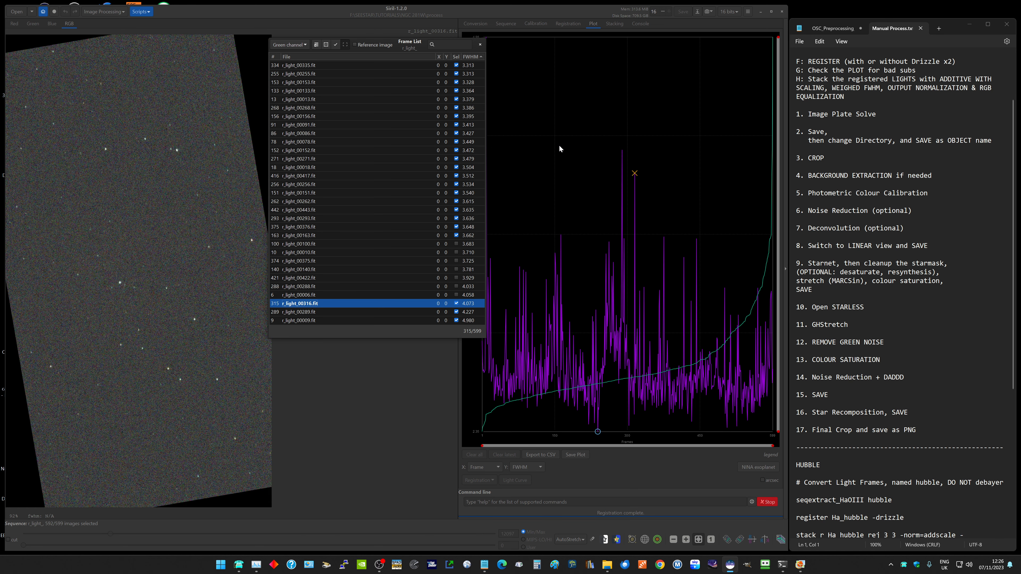
key("Down")
key("space")
key("Down")
key("space")
key("Down")
key("space")
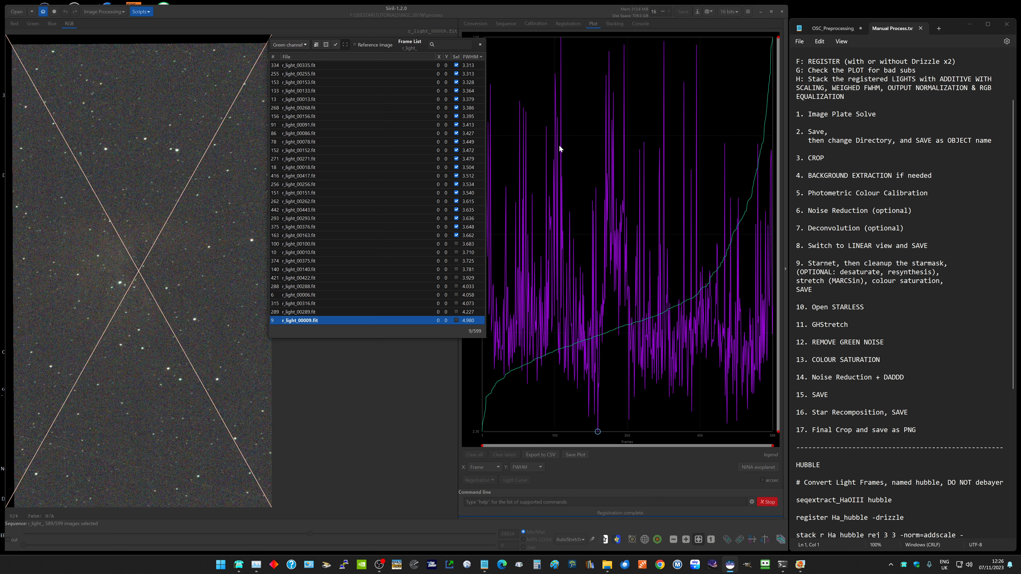
Go back through the high-FWHM frames towards lower values, checking the still included ones for distorted stars.
key("Up")
key("Up")
key("Up")
key("Up")
key("Up")
key("Up")
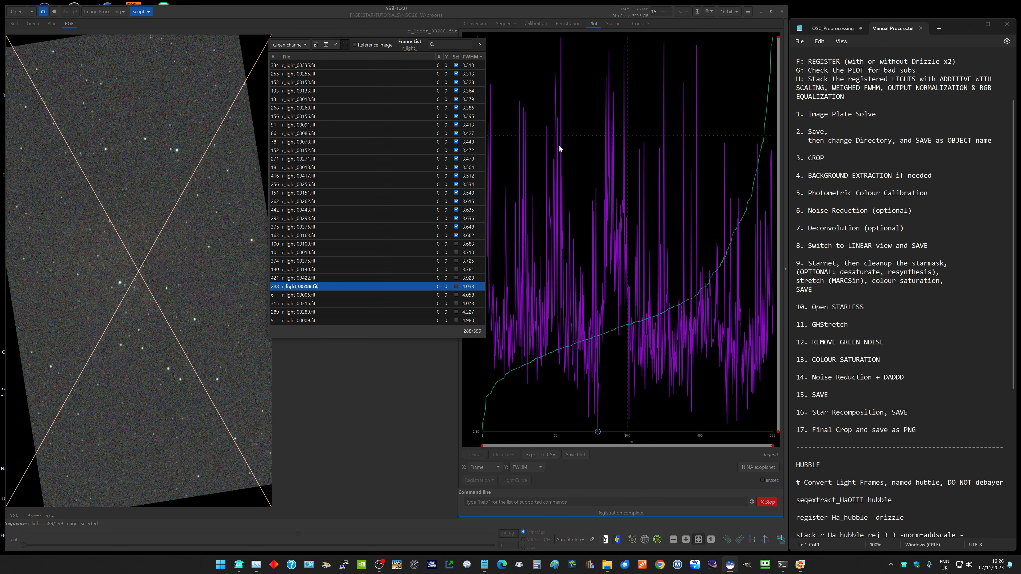
key("Up")
key("Up")
key("Up")
key("Up")
key("Up")
key("Up")
key("Up")
key("Up")
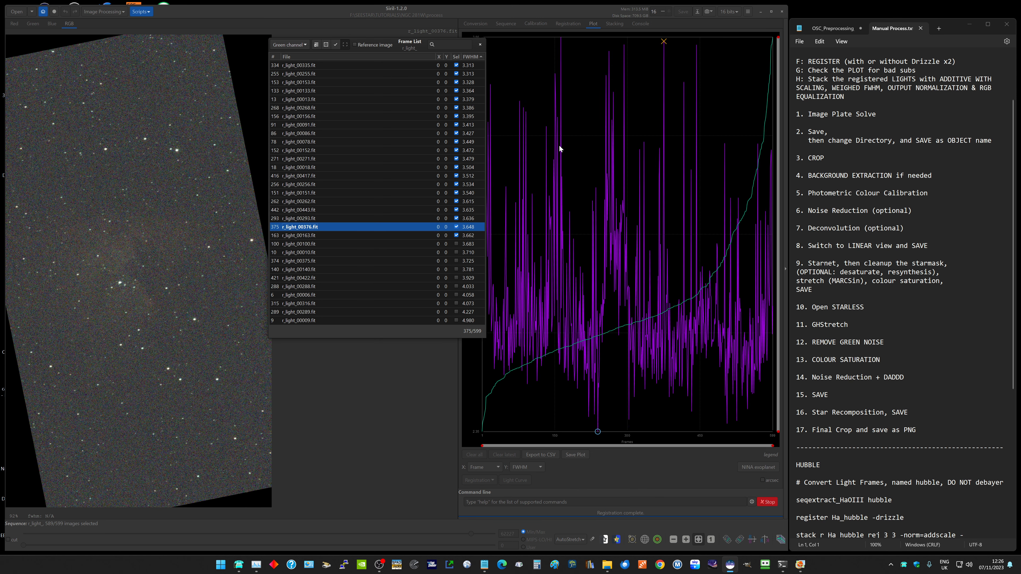
key("Up")
key("Up")
key("Up")
key("Up")
key("Up")
key("Up")
key("Up")
key("Up")
key("Up")
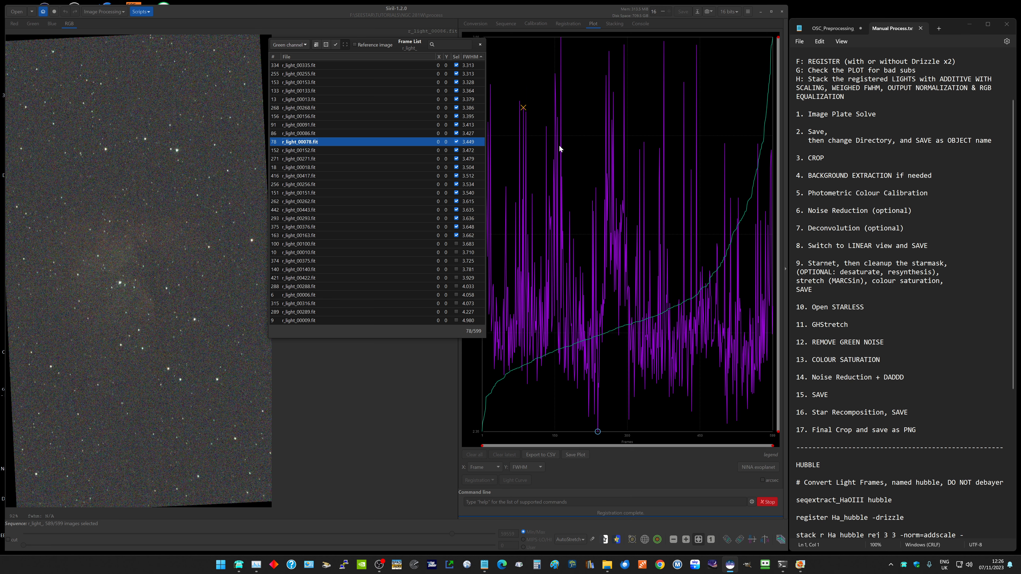
Find the badly smeared frame r_light_00013.fit and exclude it from the sequence.
key("Up")
key("Up")
key("Up")
key("Up")
key("Down")
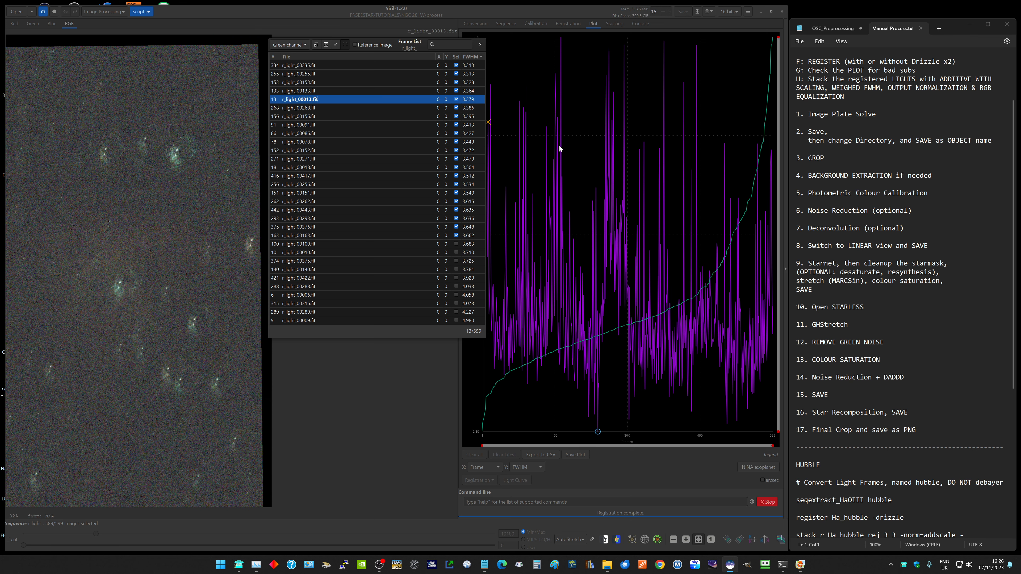
key("space")
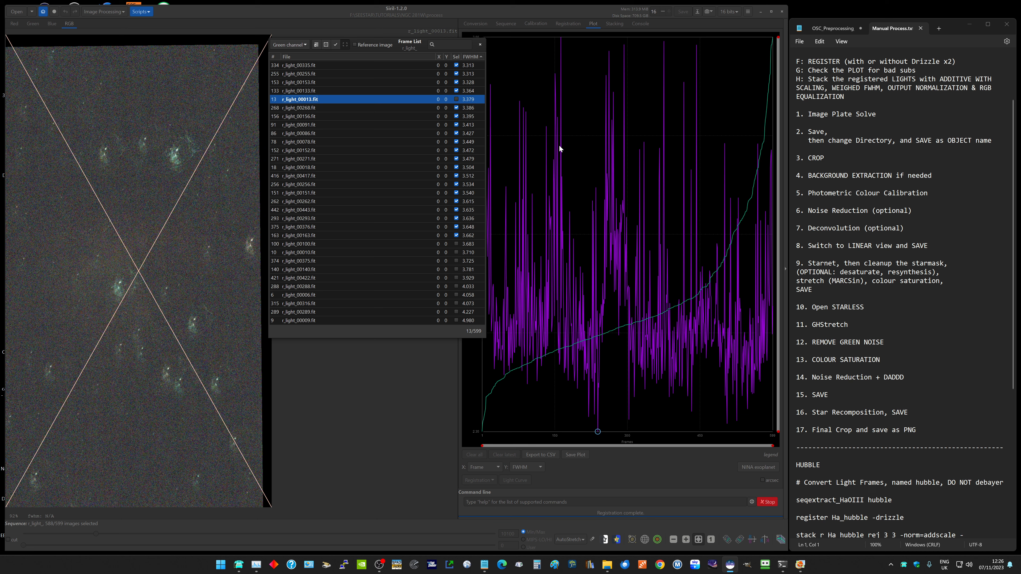
Continue checking frames towards lower FWHM and exclude r_light_00008.fit from the sequence.
key("Up")
key("Up")
key("Up")
key("Up")
key("Up")
key("Up")
key("Up")
key("Up")
key("Up")
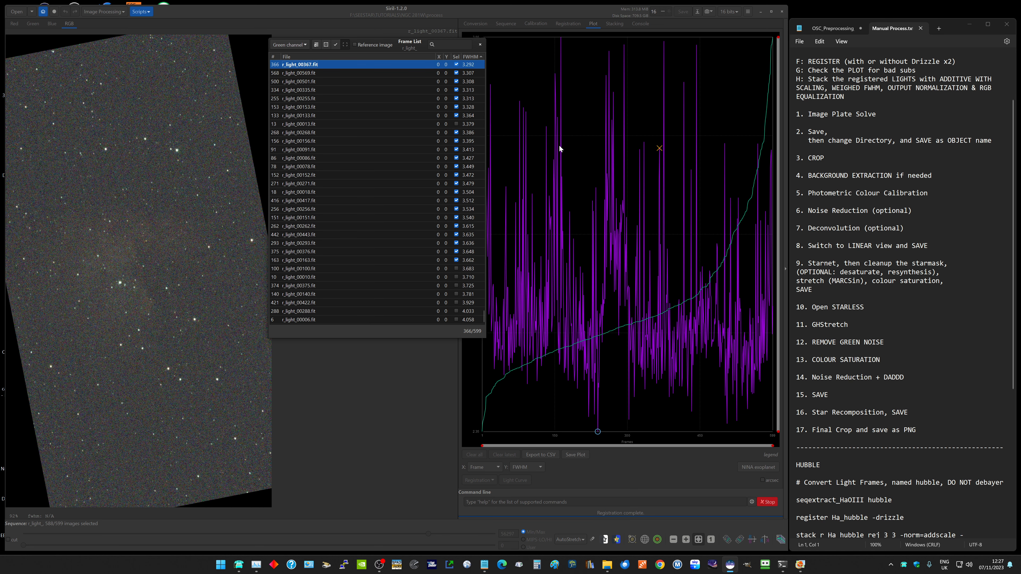
key("Up")
key("Up")
key("Up")
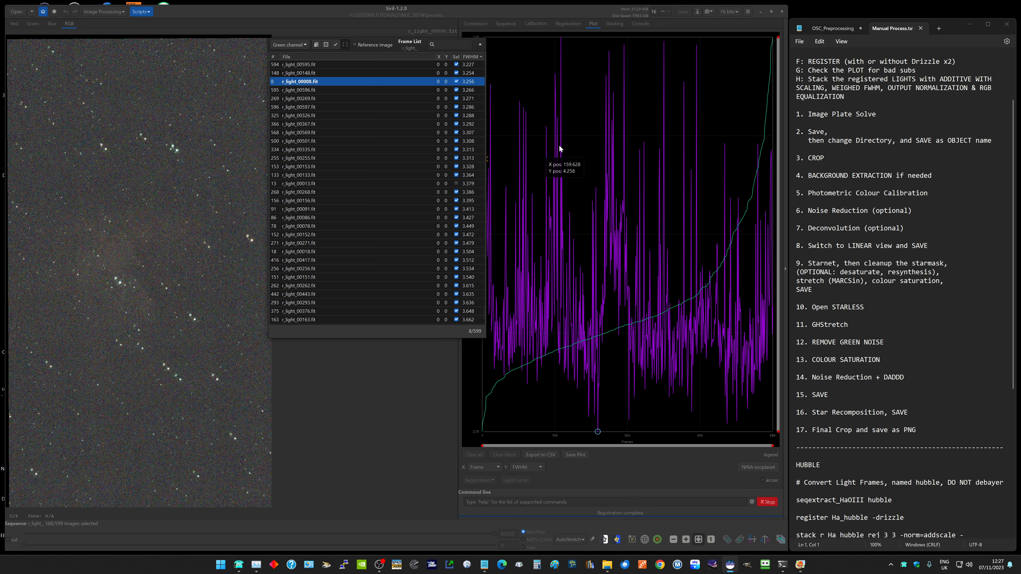
key("Down")
key("Up")
key("space")
Examine the included frames with FWHM below that of r_light_00008.fit for further bad subs, up to r_light_00259.fit.
key("Up")
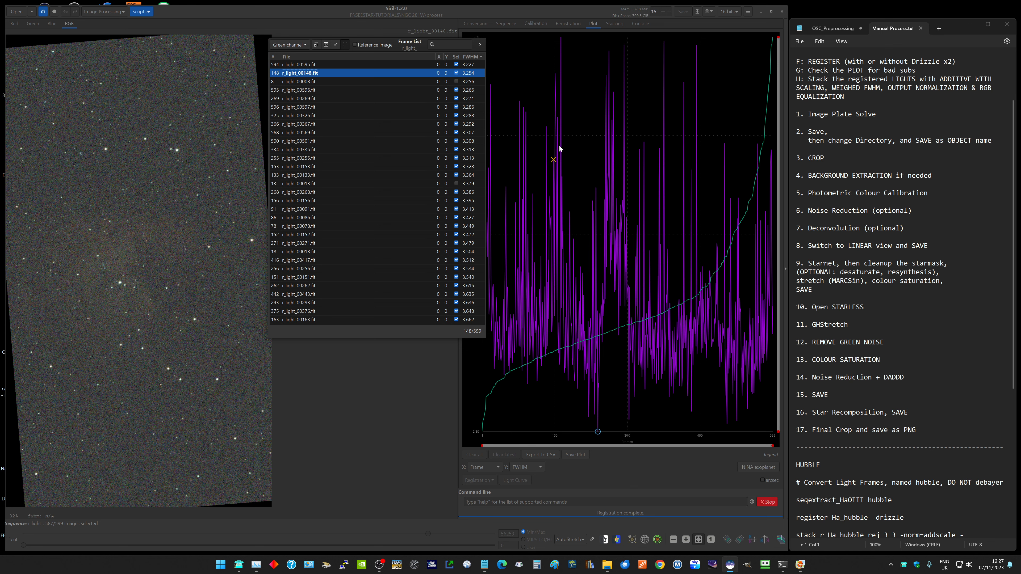
key("Home")
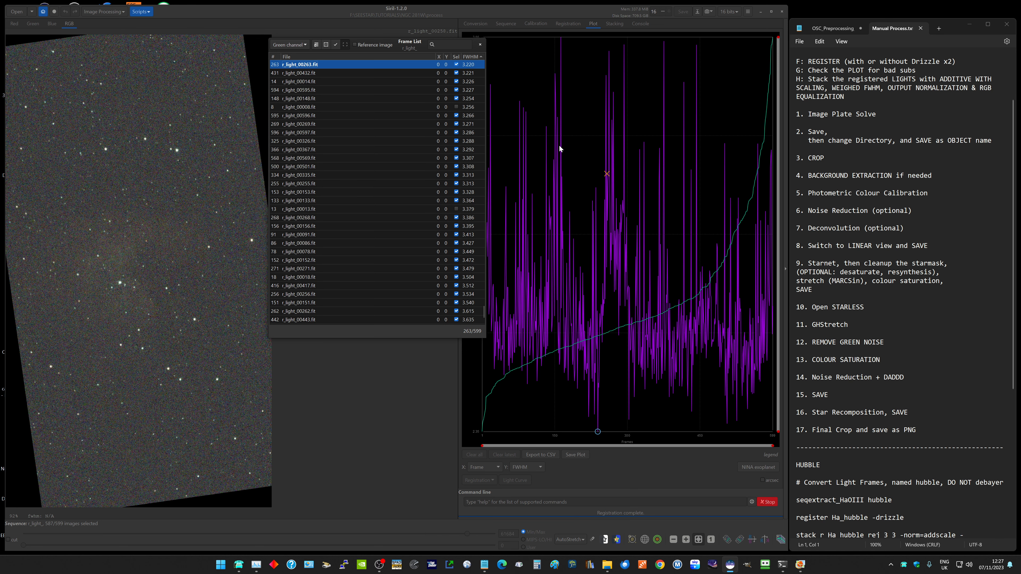
key("Up")
key("Up")
key("Up")
key("Up")
key("Up")
key("Up")
key("Up")
key("Up")
key("Up")
key("Up")
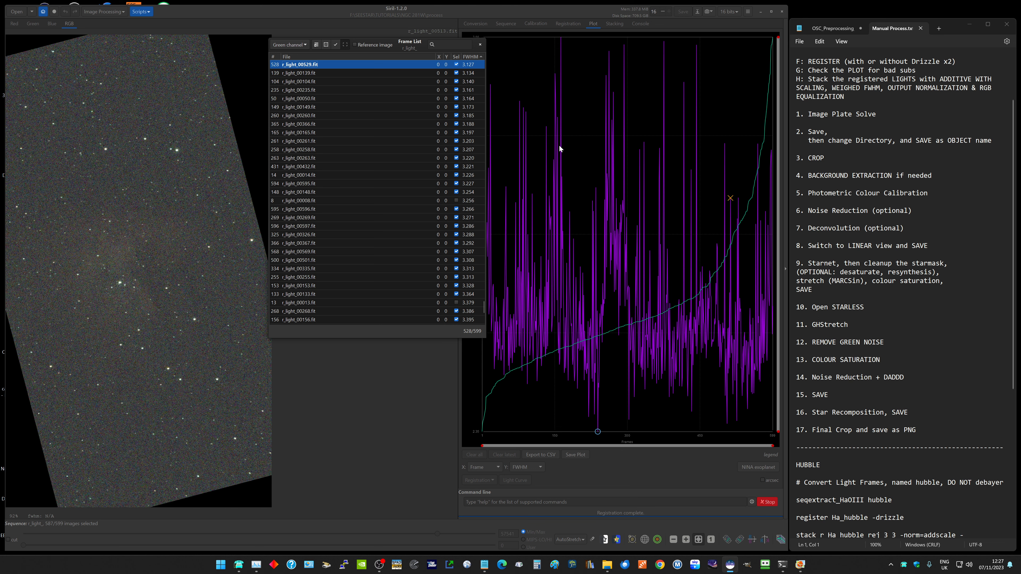
key("Up")
key("Up")
key("Up")
key("Up")
key("Up")
key("Up")
key("Up")
key("Up")
key("Up")
key("Up")
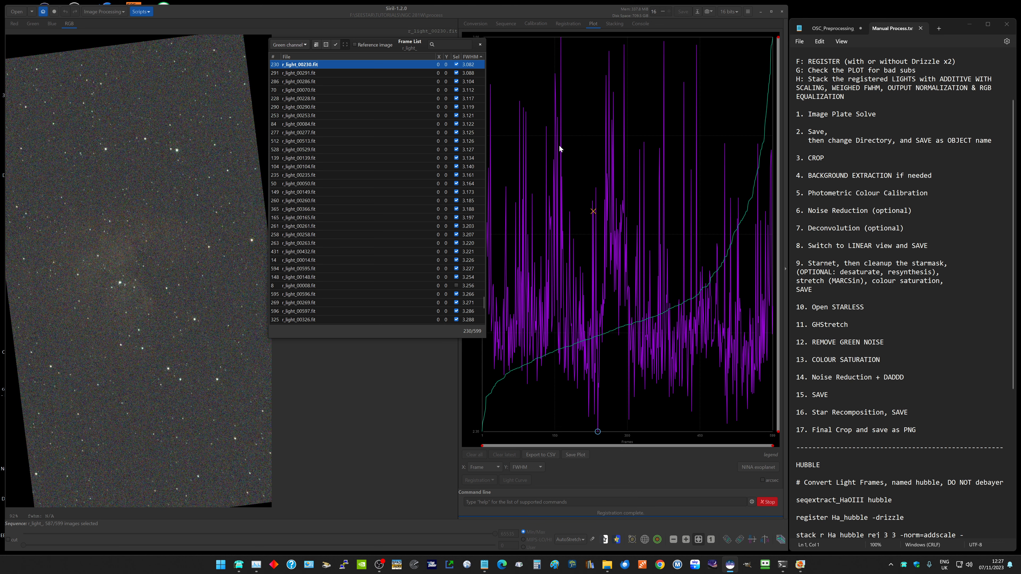
key("Up")
key("Up")
key("Up")
key("Up")
key("Up")
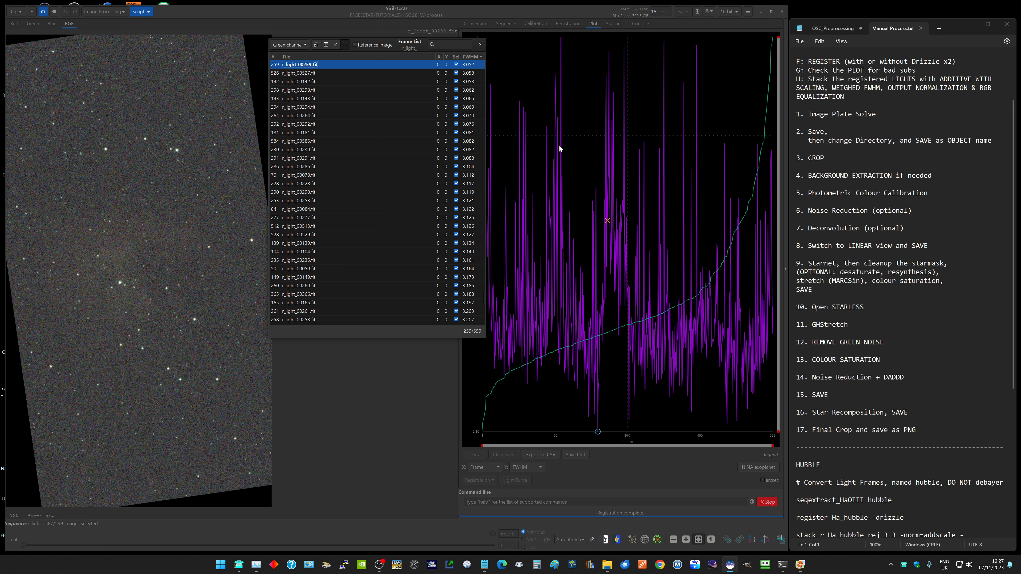
Stack the selected frames using average with rejection, additive with scaling normalisation, Weighted FWHM weighting, output normalisation and RGB equalization.
left_click(480, 45)
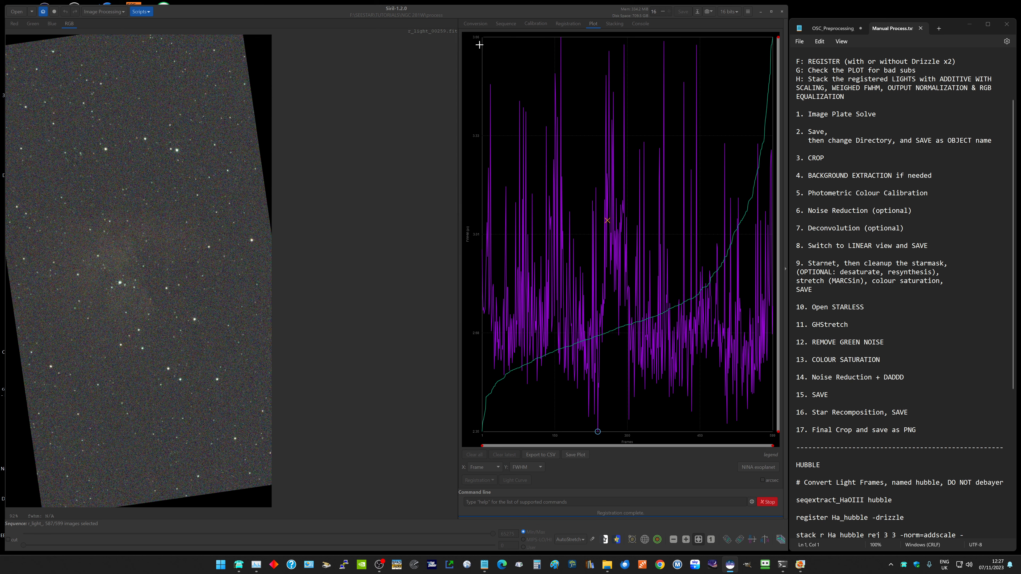
left_click(614, 24)
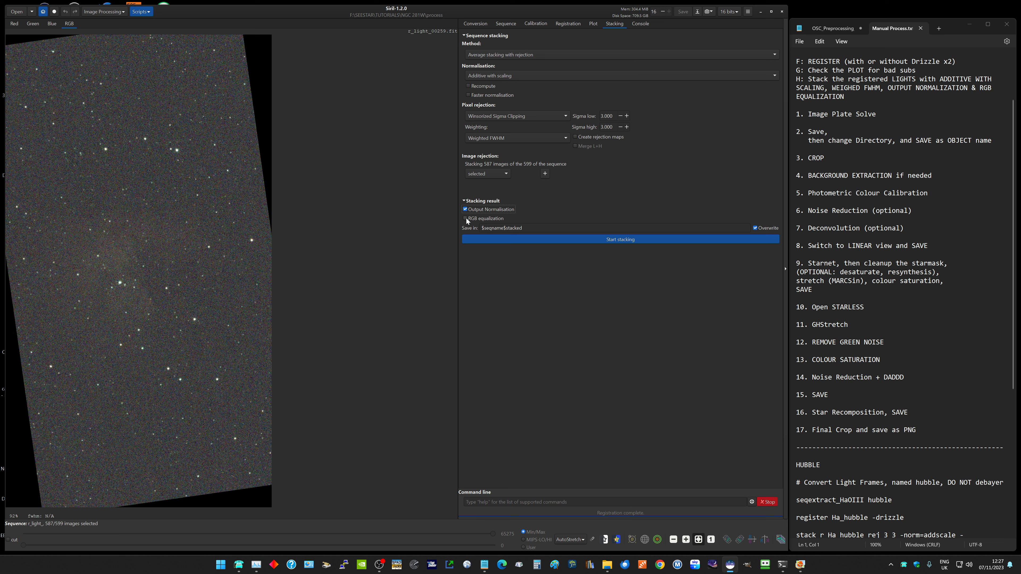
left_click(629, 240)
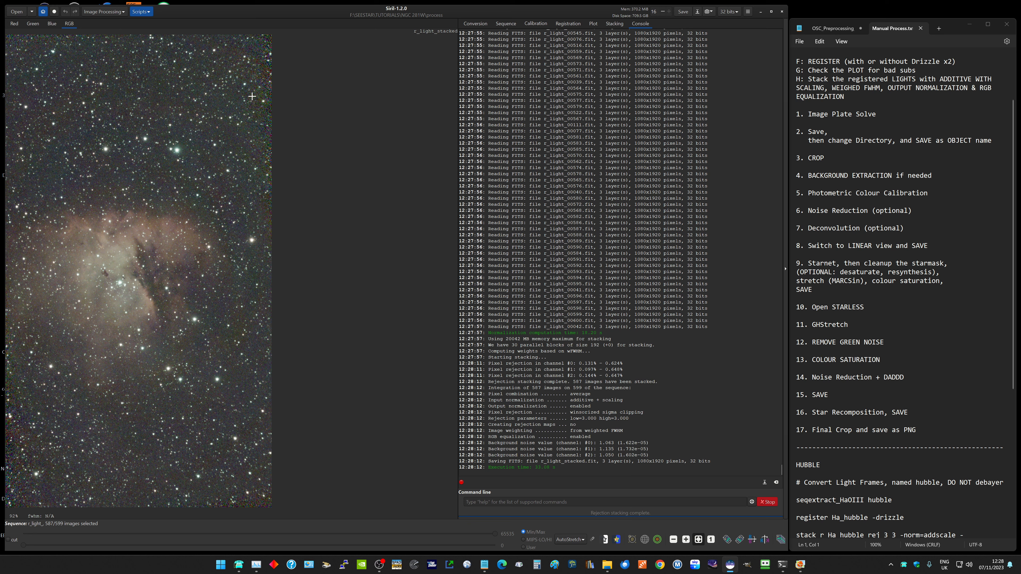
Change the working directory from the process folder to its parent folder NGC 281W.
left_click(43, 12)
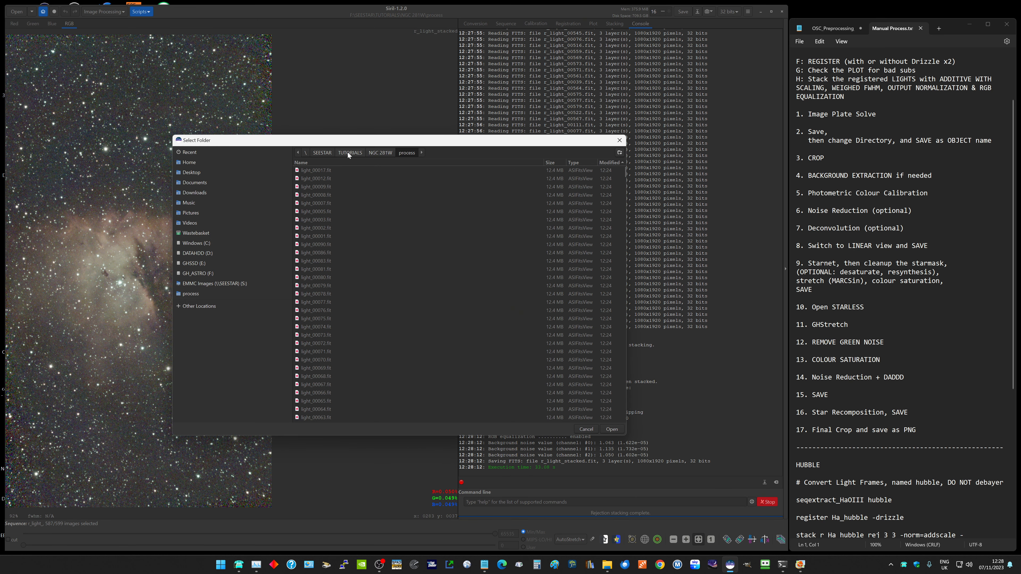
left_click(347, 152)
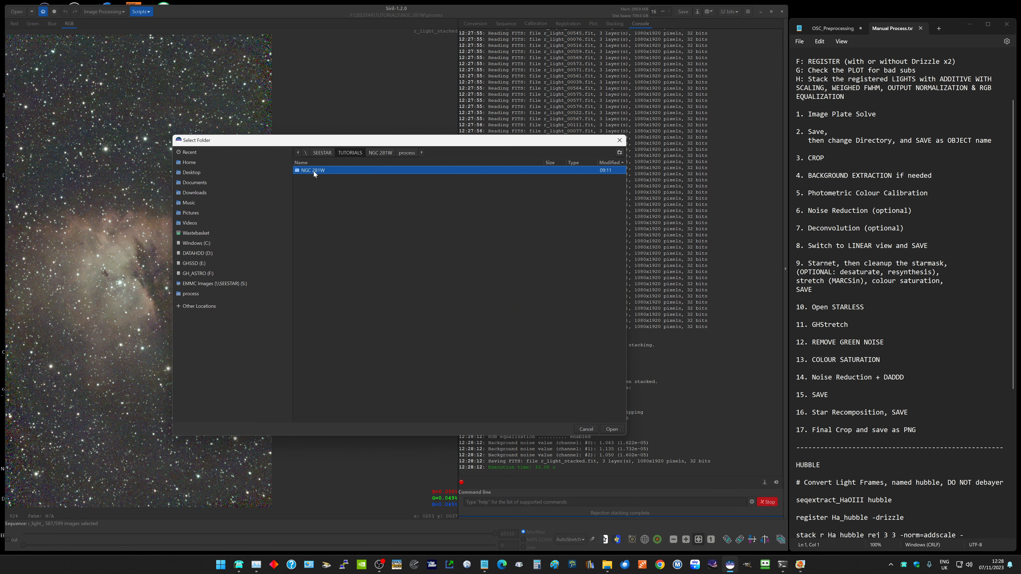
double_click(314, 171)
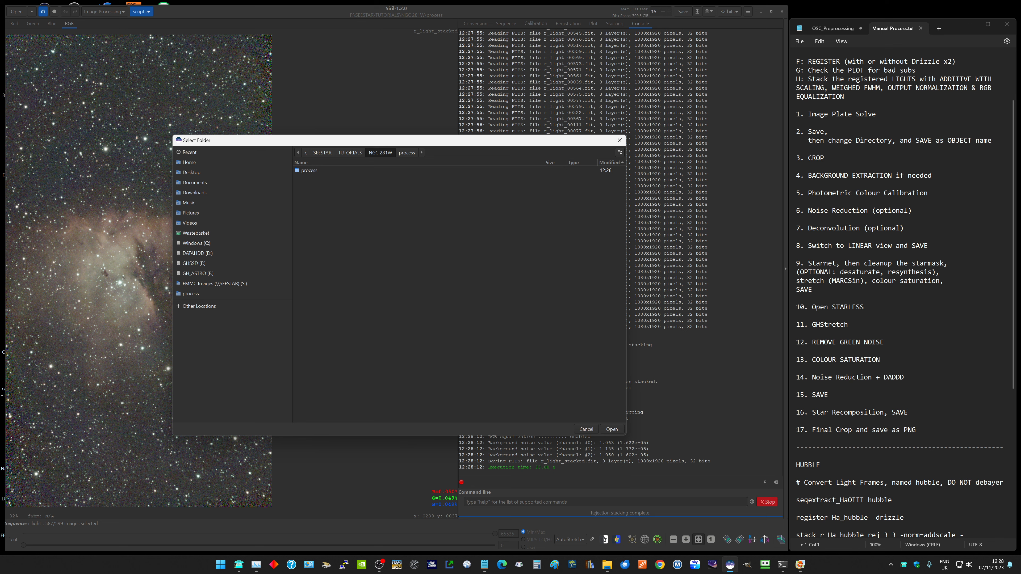
left_click(611, 429)
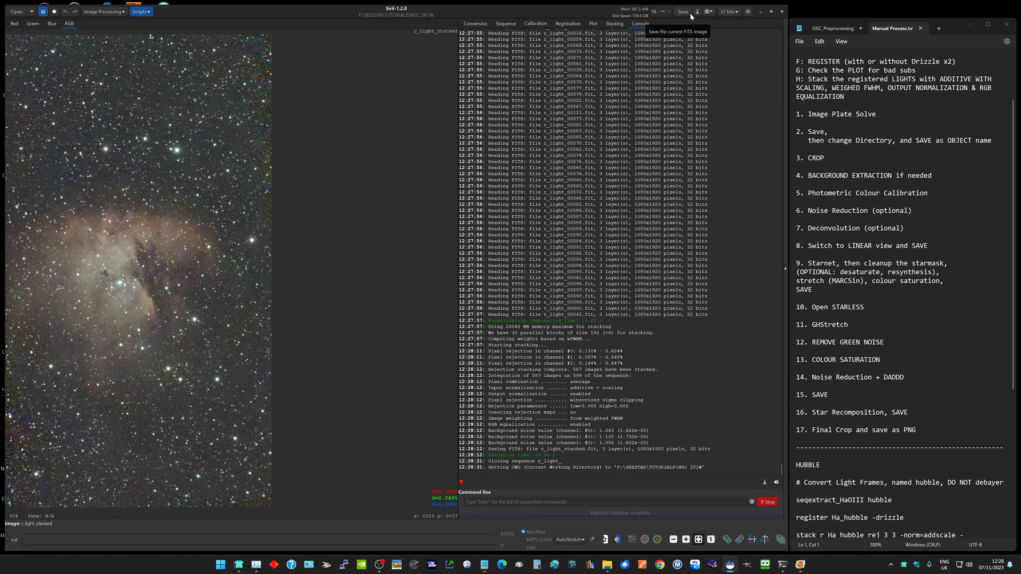
Save the stacked image as NGC281 in 32-bit floating point FITS format, keeping the non-linear viewer mode.
left_click(697, 11)
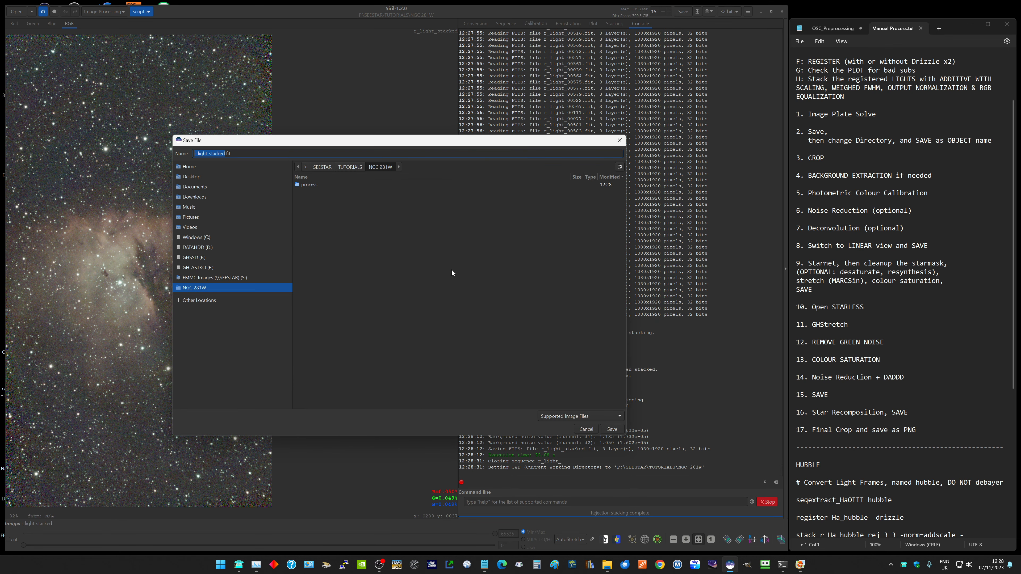
type("NGC281")
key("Return")
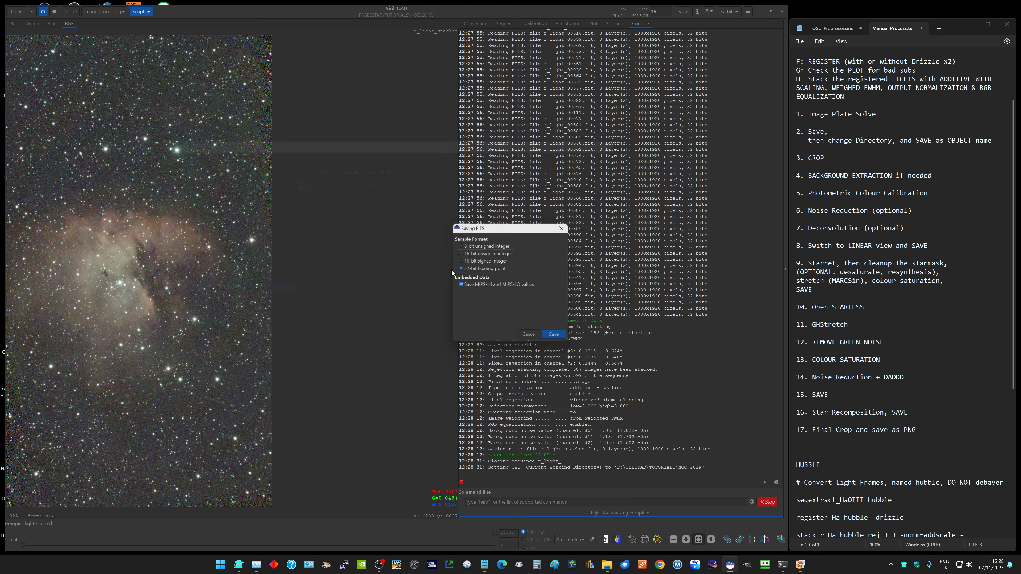
left_click(555, 338)
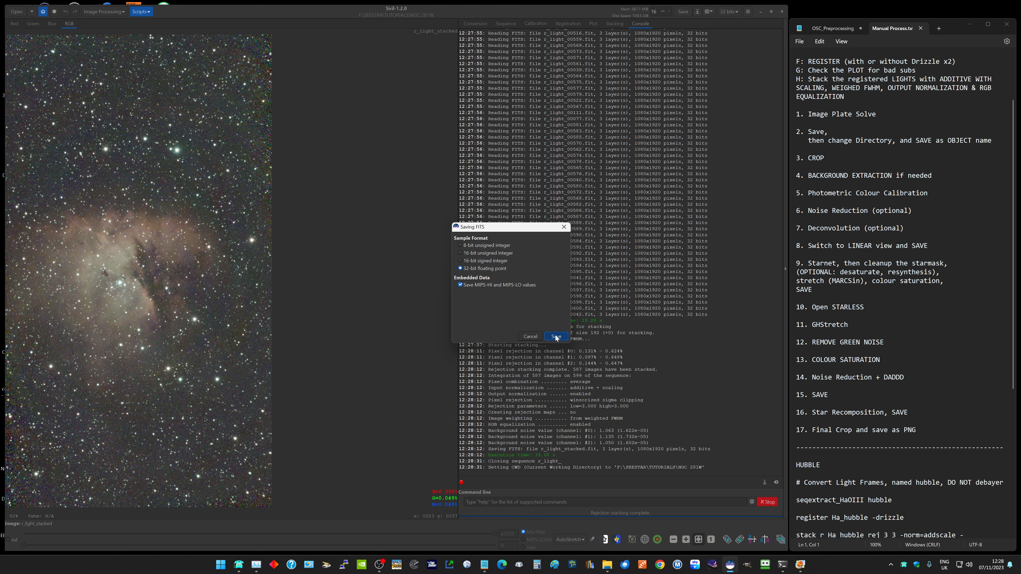
left_click(555, 324)
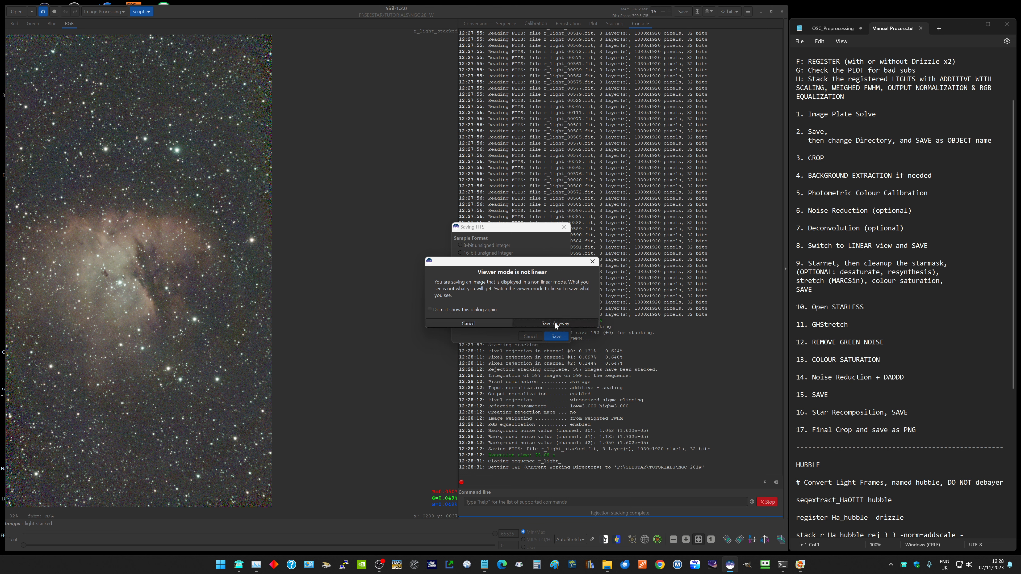
Plate solve the stacked image using its 250 mm focal length and 2.90 µm pixel size, and save the result over NGC281.fit.
left_click(748, 12)
left_click(735, 27)
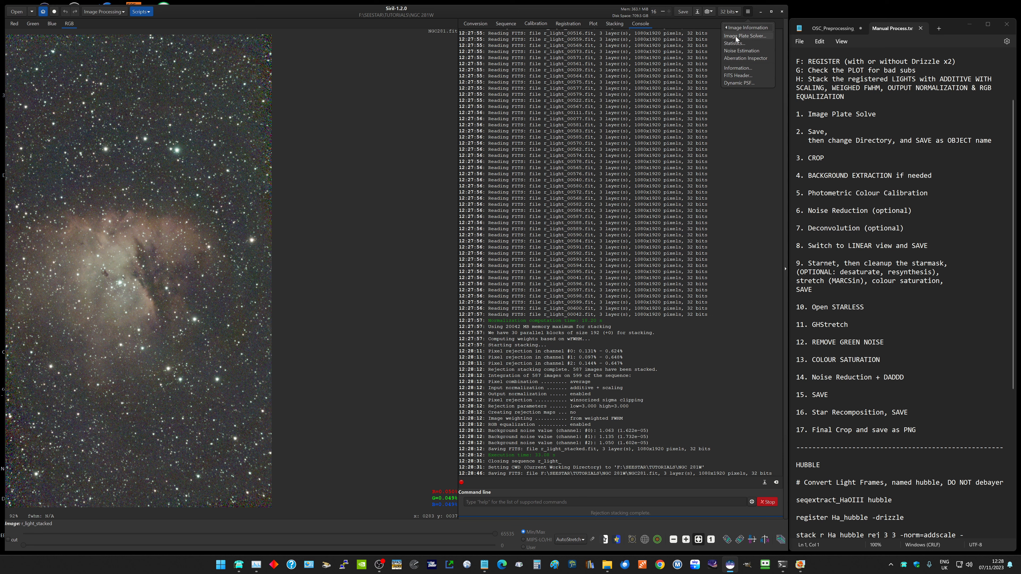
left_click(743, 36)
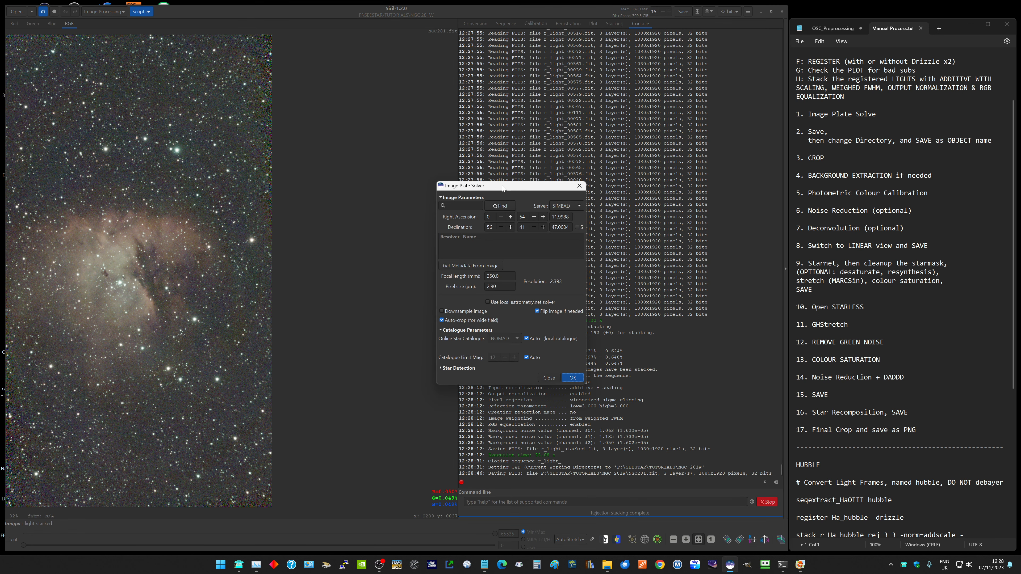
left_click_drag(502, 186, 369, 145)
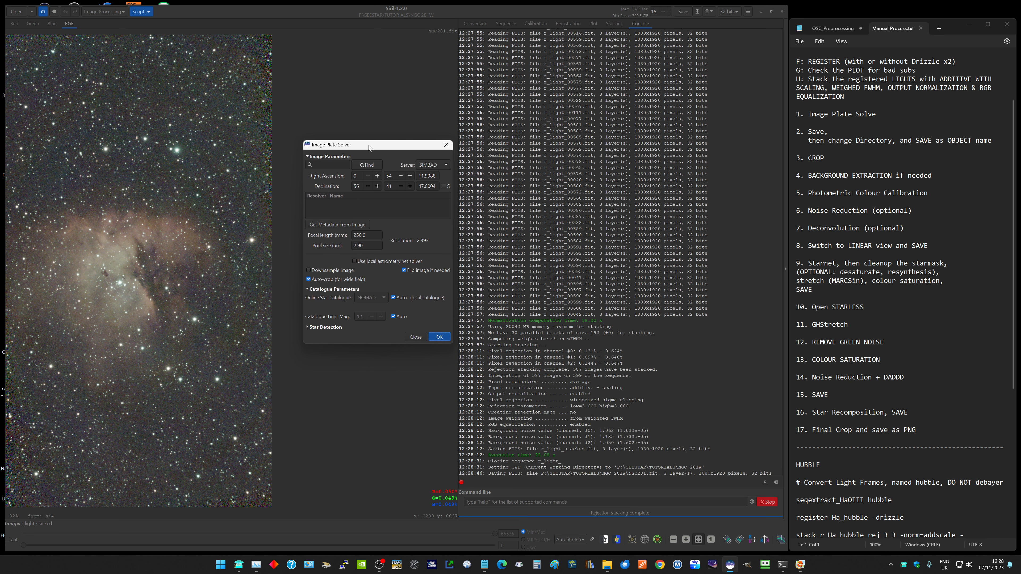
left_click(439, 337)
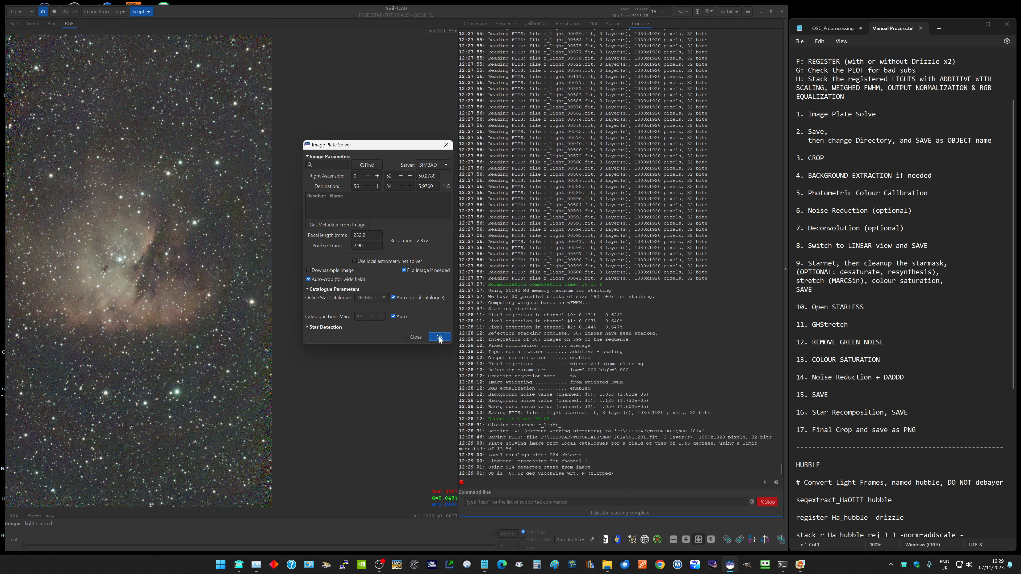
left_click(419, 336)
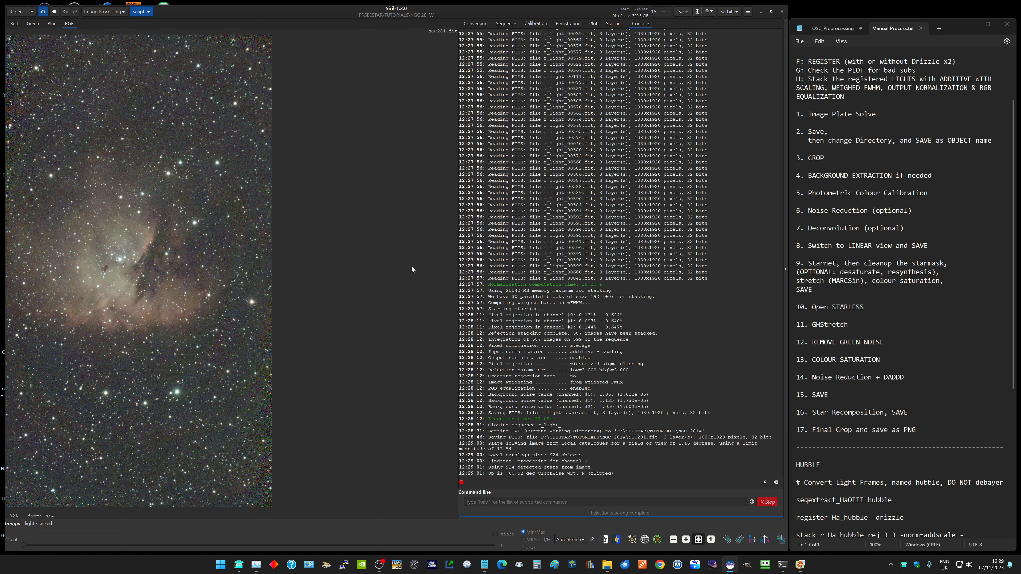
left_click(683, 12)
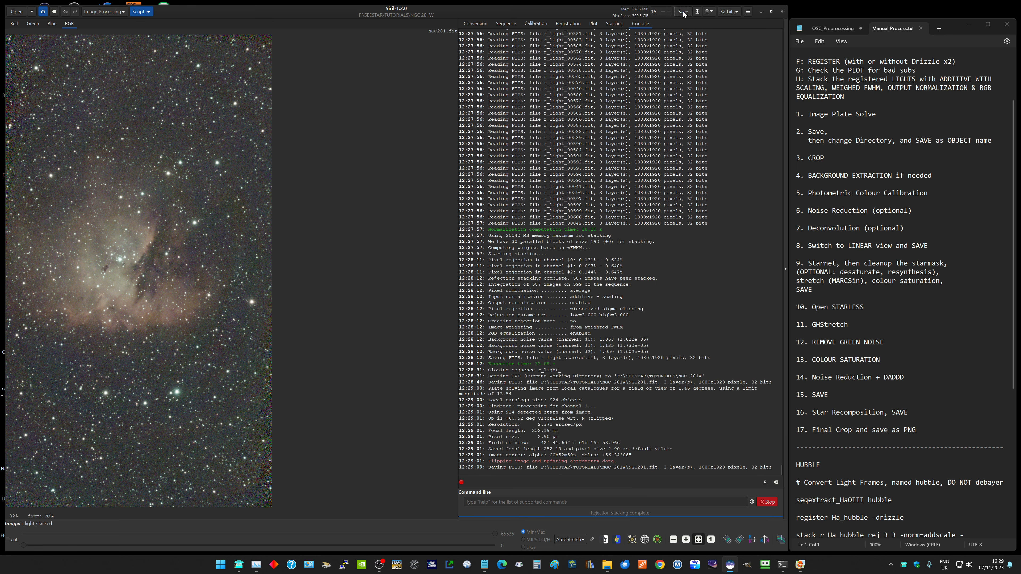